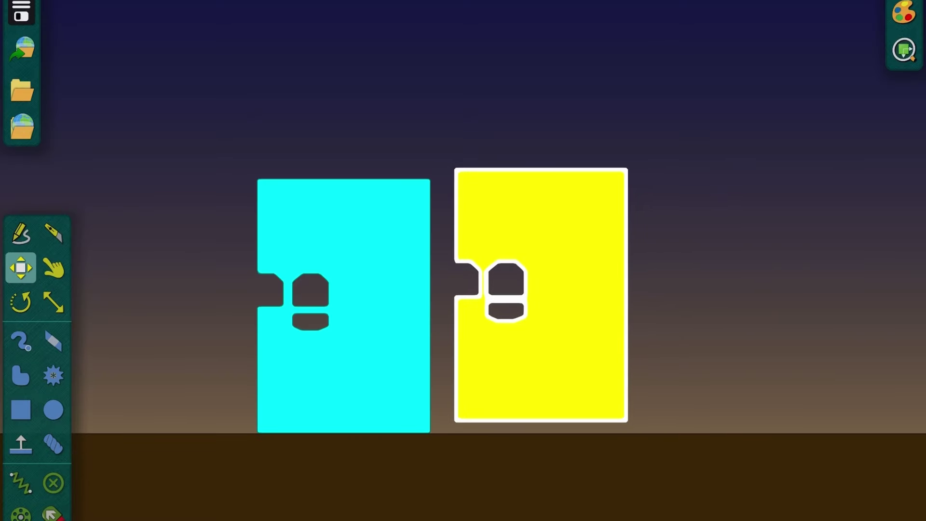
- Drag the yellow block down level with the cyan block in the BWAH logo scene
drag(541, 341, 542, 350)
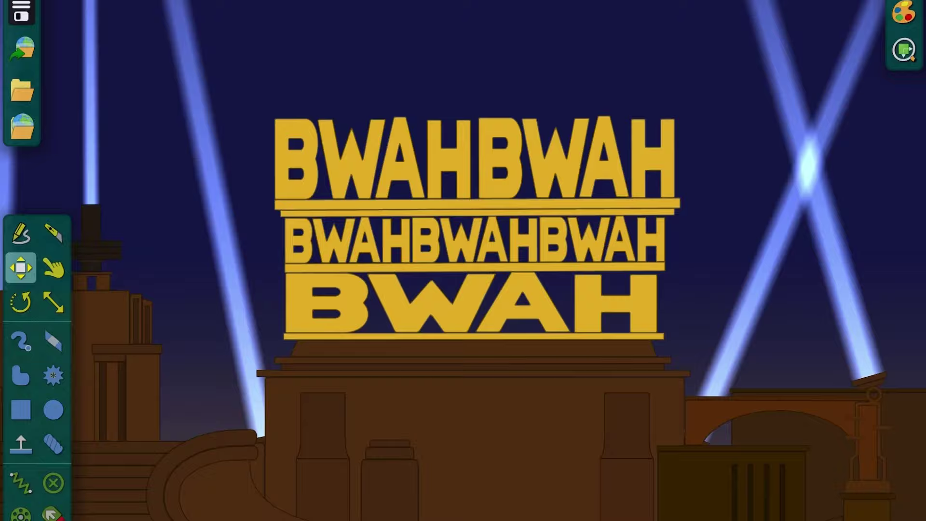
- Switch to the Drag tool (G) while the ROFL COPTER sign crashes onto the Fox logo
key(g)
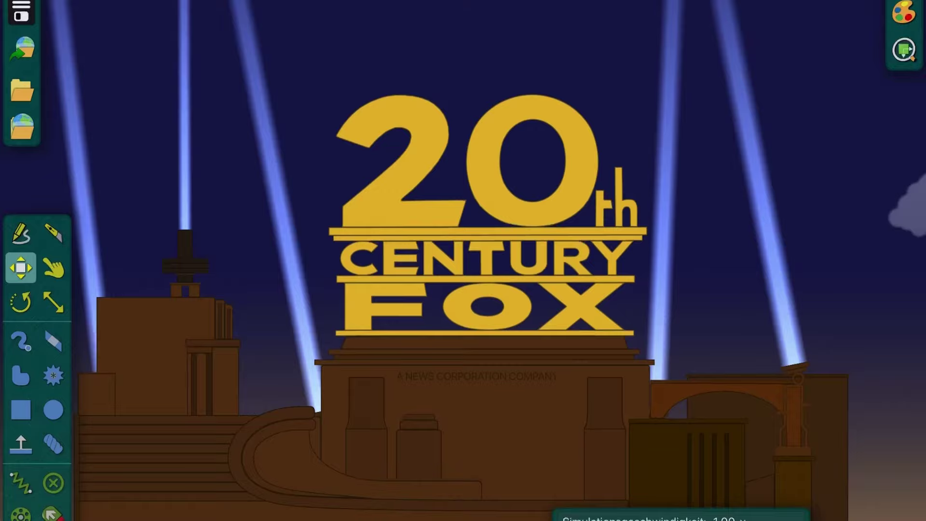
scroll(507, 493, down, 10)
scroll(492, 507, up, 8)
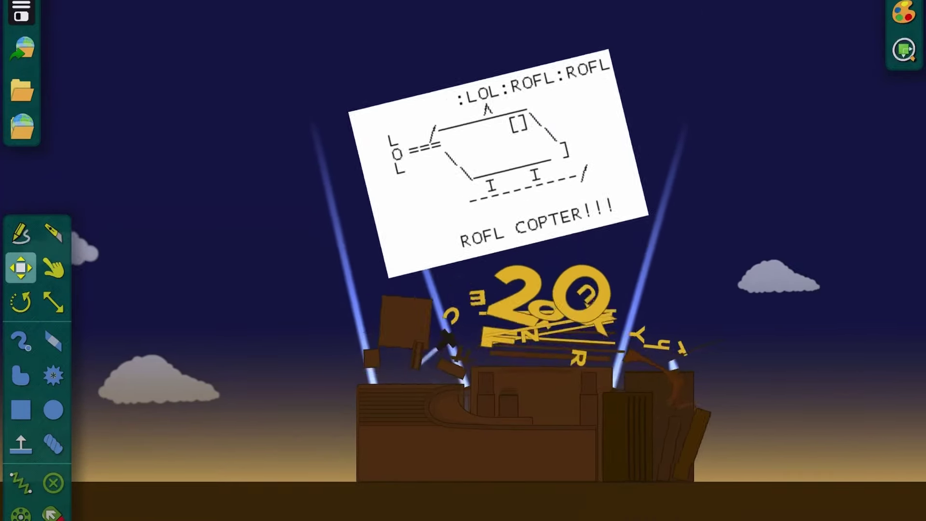
key(g)
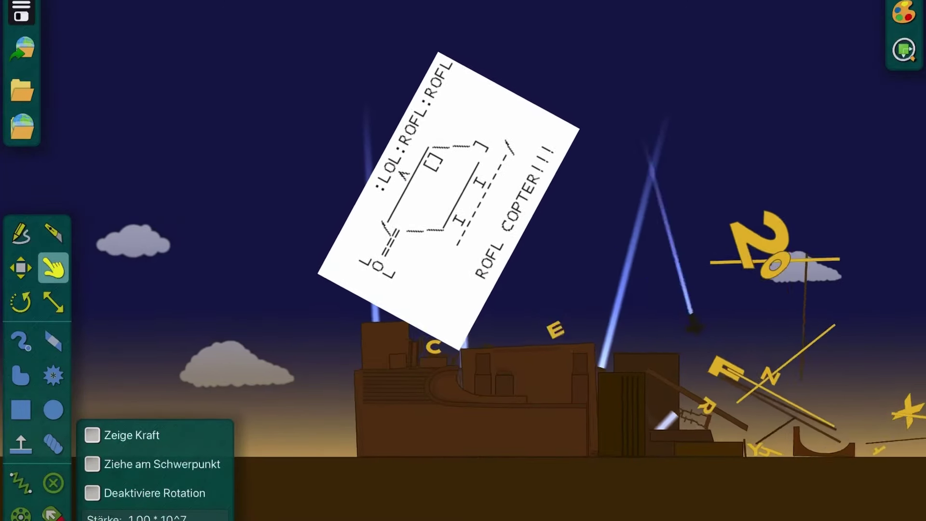
scroll(466, 463, down, 5)
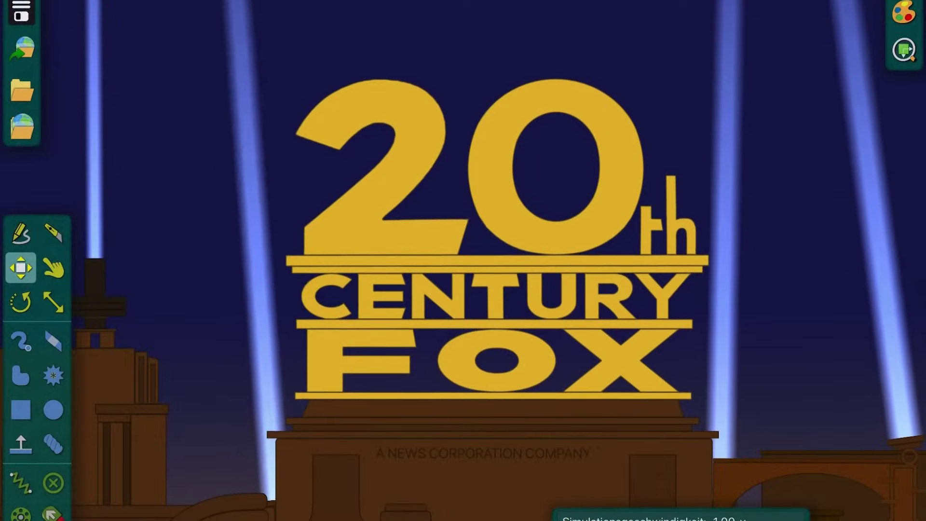
- Erase the Fox lettering, left searchlight, building pieces and pink sky bar
key(e)
scroll(418, 267, down, 5)
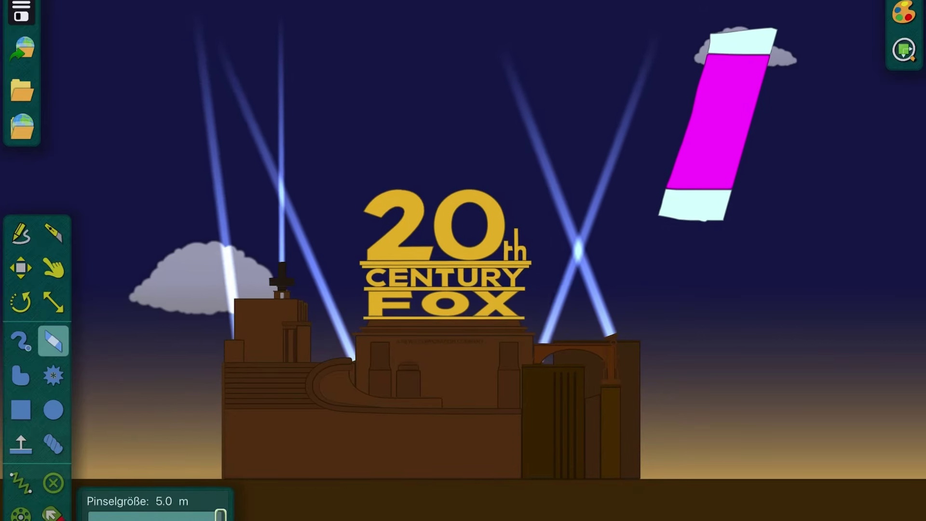
mouse_move(405, 225)
mouse_down()
mouse_move(507, 227)
mouse_move(367, 261)
mouse_up()
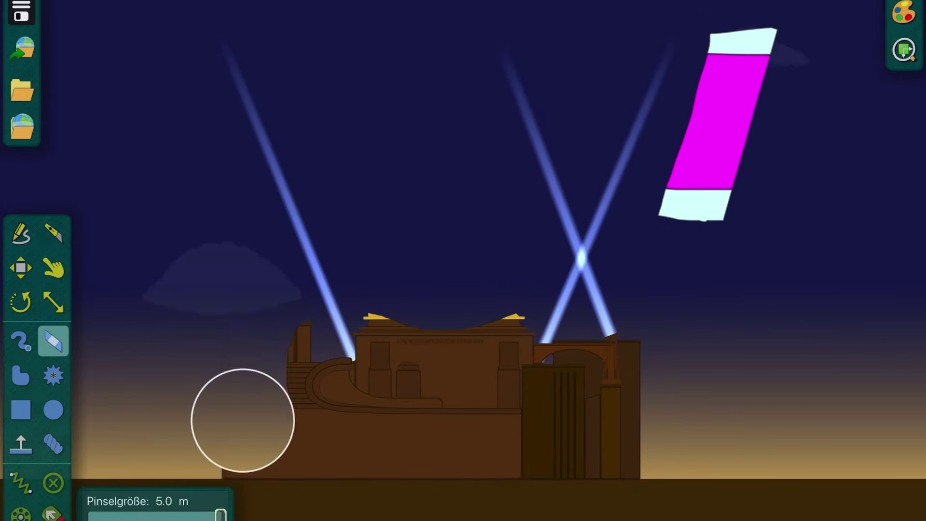
drag(242, 420, 334, 405)
drag(414, 303, 456, 479)
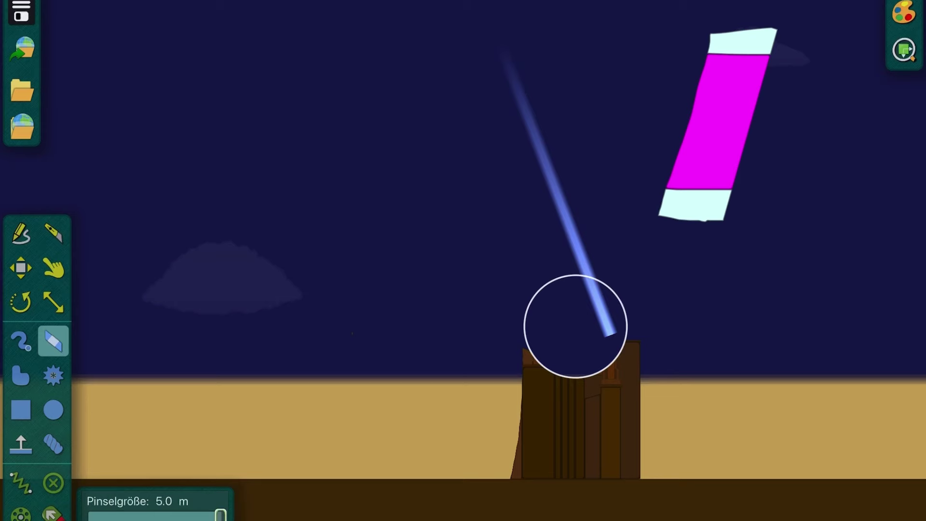
drag(657, 413, 611, 438)
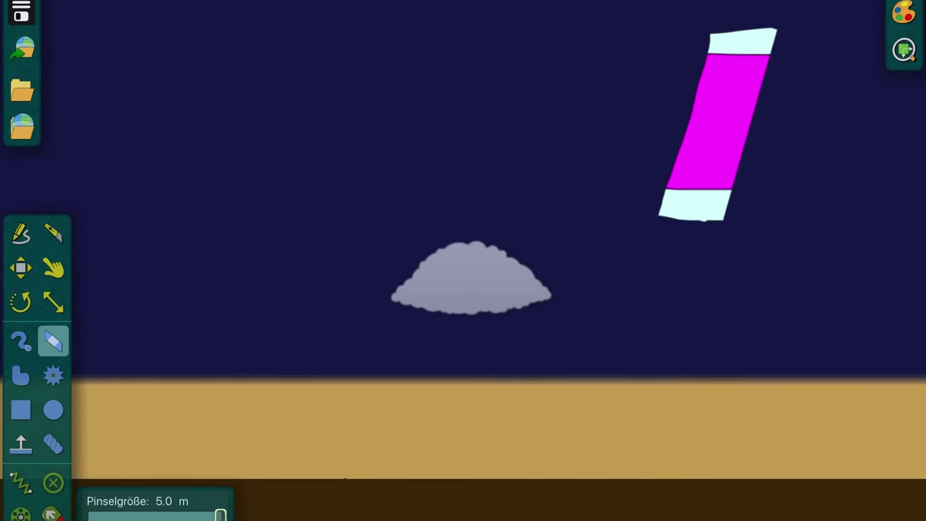
drag(674, 327, 707, 202)
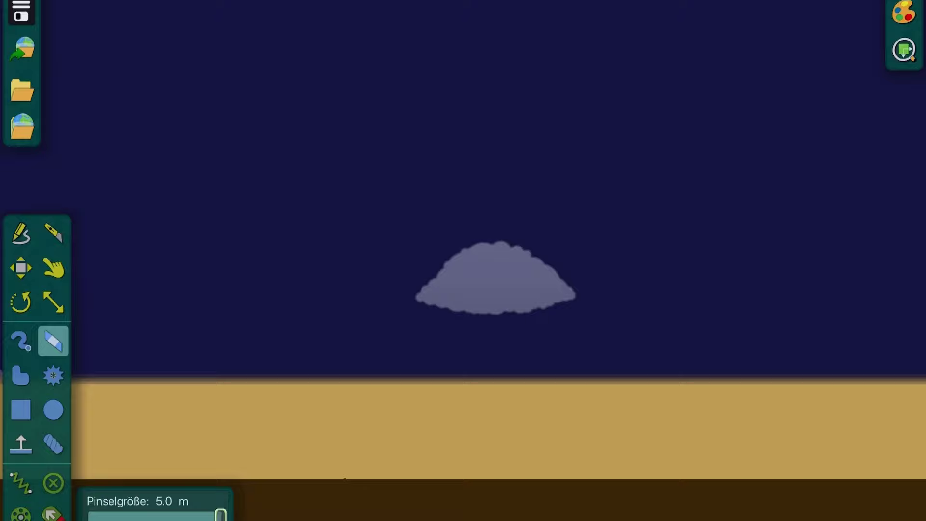